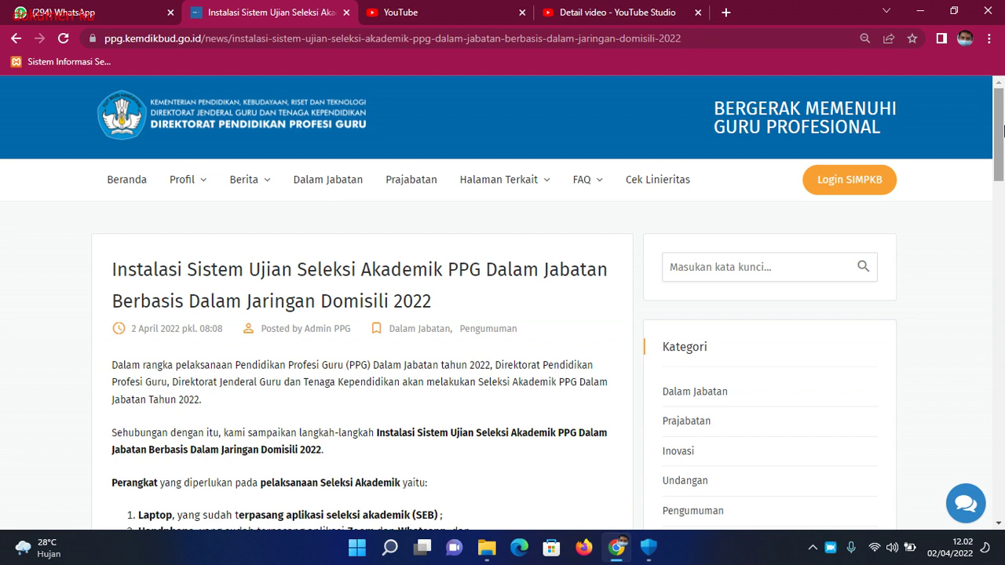
Review the SEB installation announcement, from the introductory paragraph through the minimum laptop, phone and internet requirements
left_click_drag(1004, 129, 1004, 167)
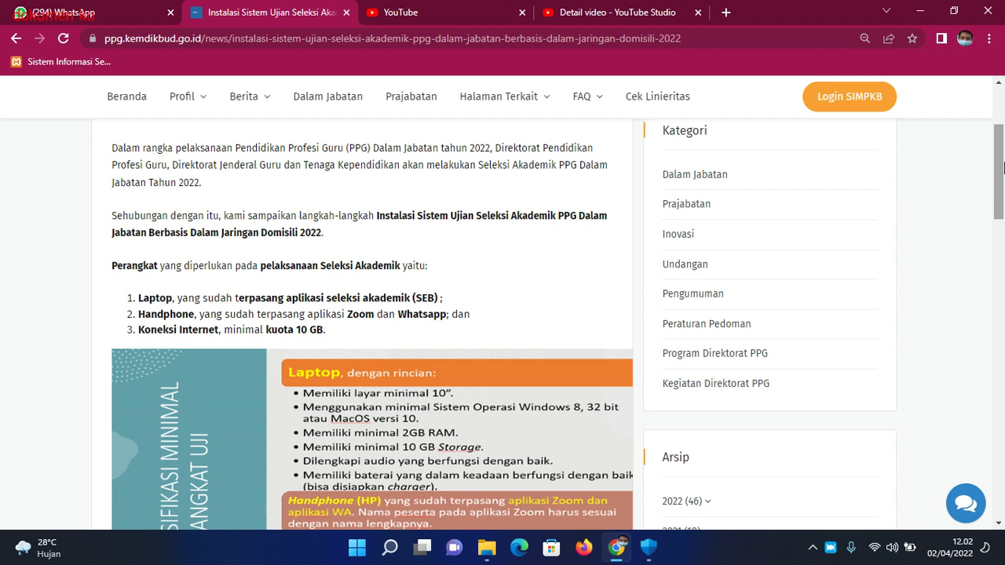
left_click_drag(1004, 167, 1004, 175)
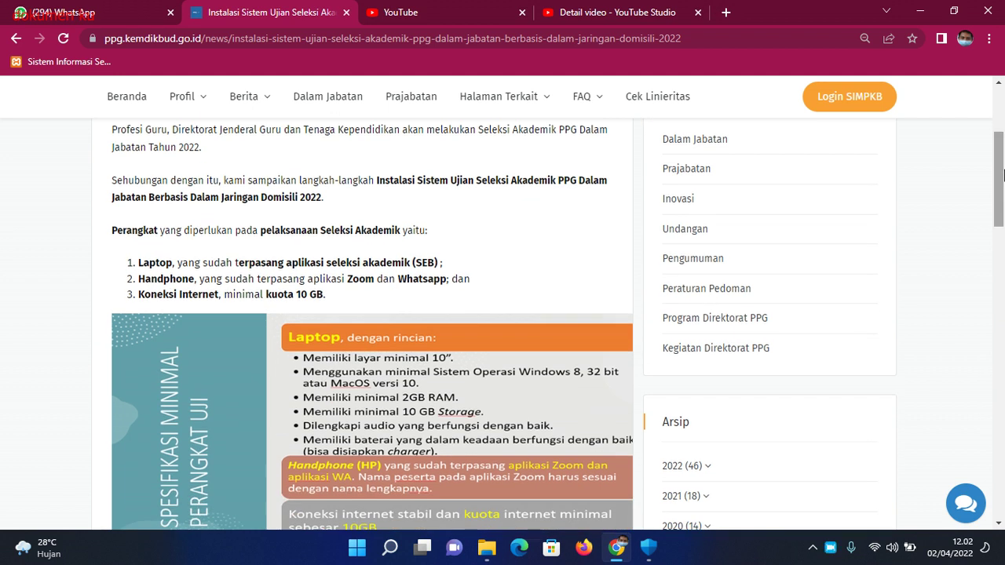
left_click_drag(1004, 174, 1004, 167)
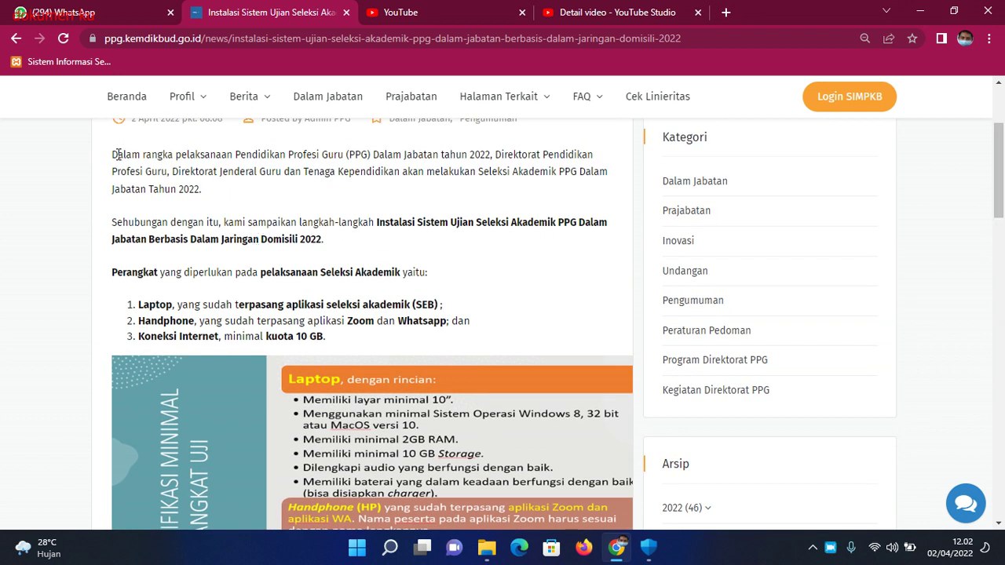
left_click_drag(1002, 150, 1003, 118)
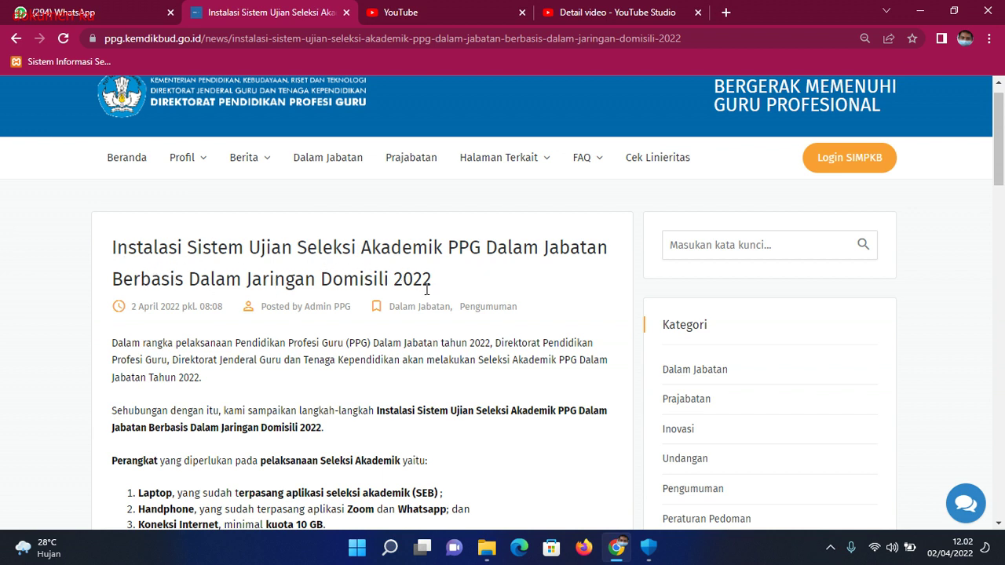
left_click_drag(1003, 140, 1003, 165)
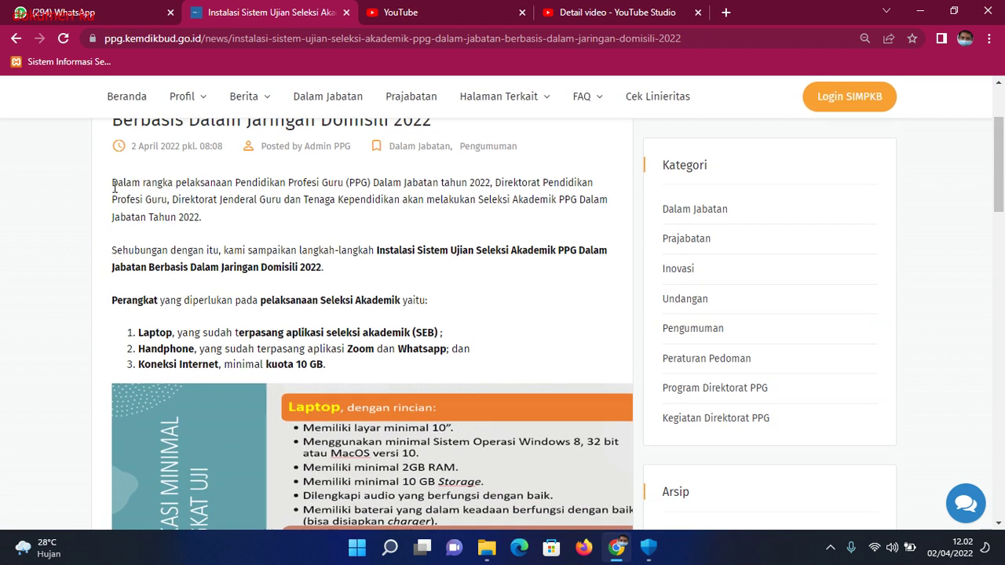
left_click_drag(114, 187, 220, 231)
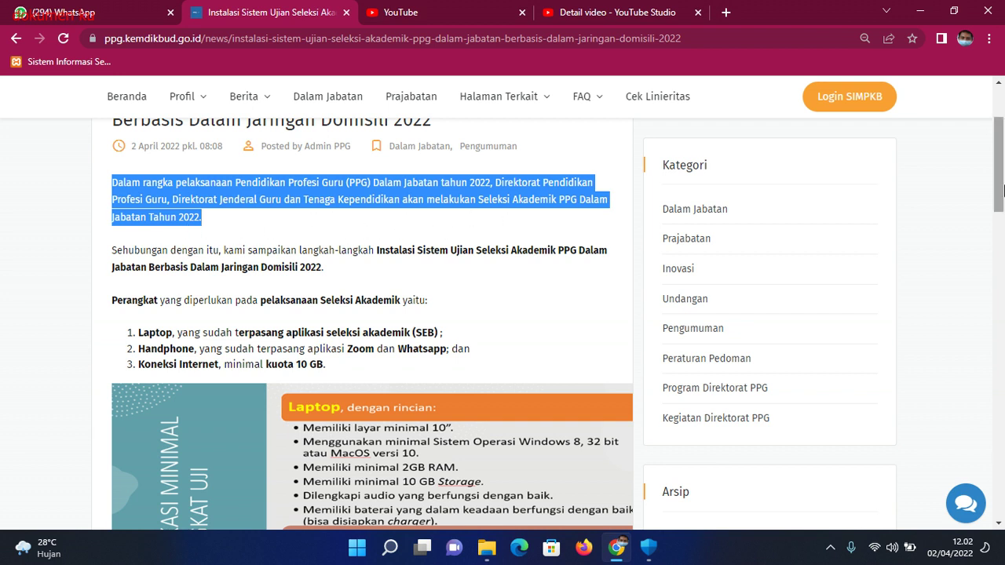
scroll(1003, 183, "down", 1)
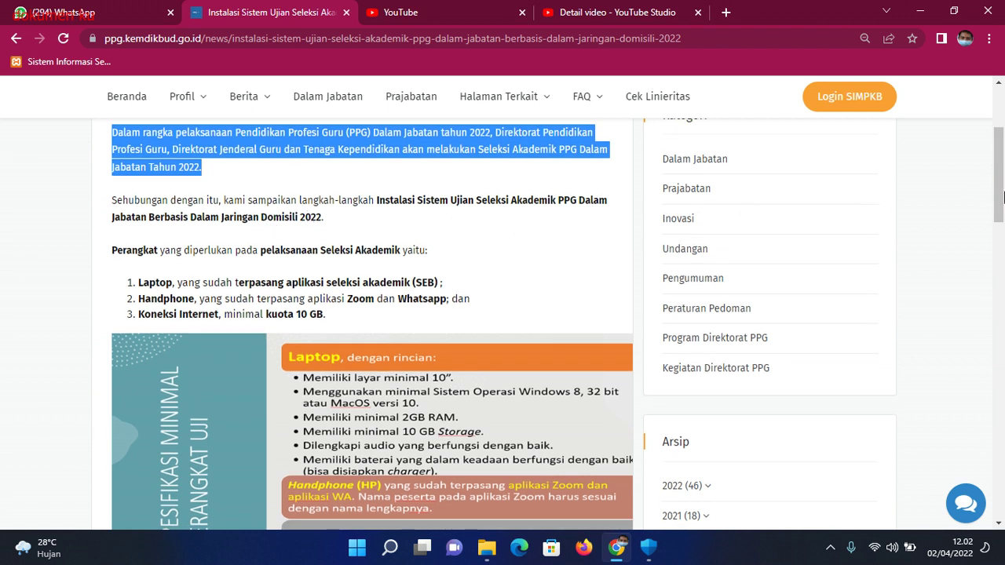
scroll(1004, 193, "down", 1)
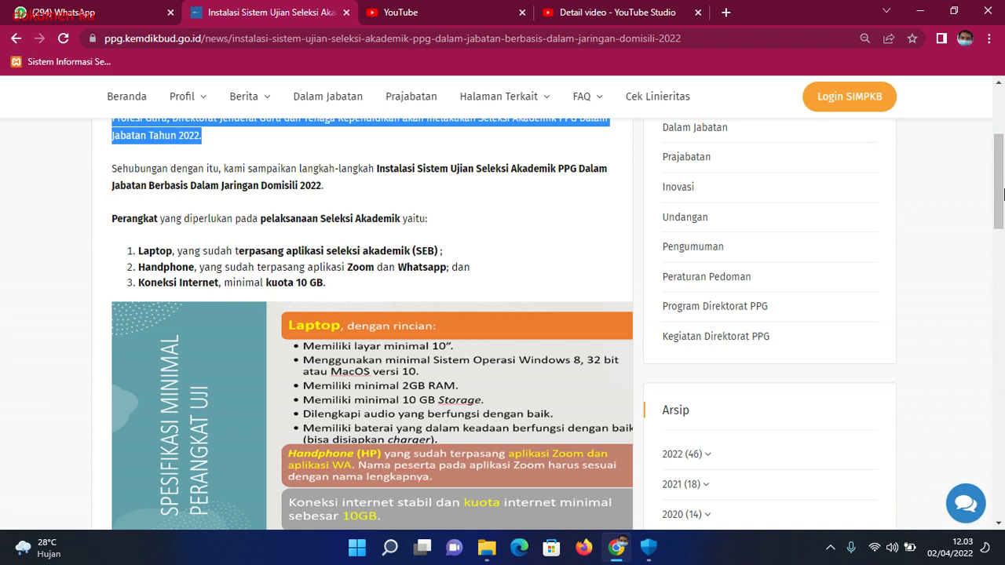
scroll(575, 197, "down", 2)
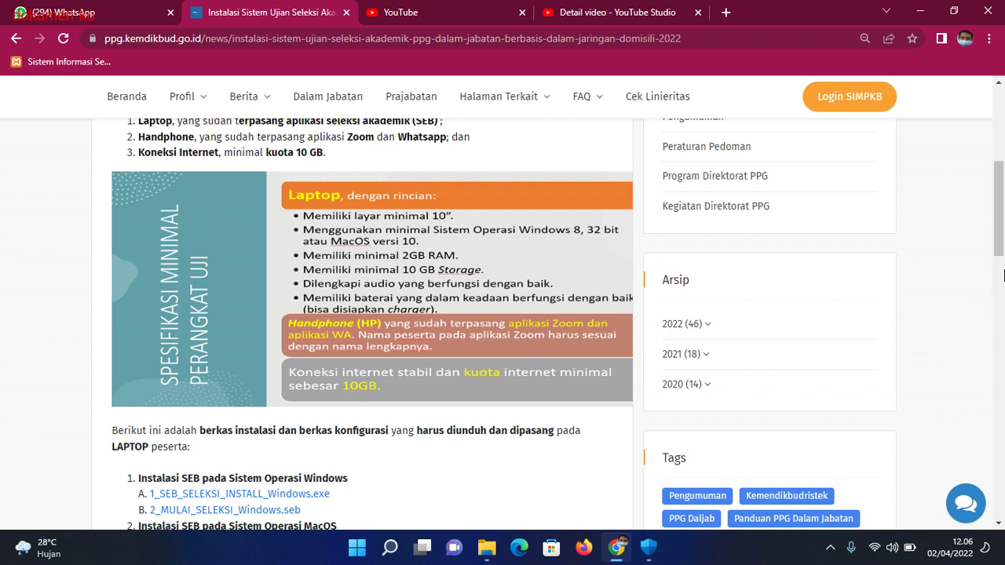
left_click_drag(1001, 215, 1003, 224)
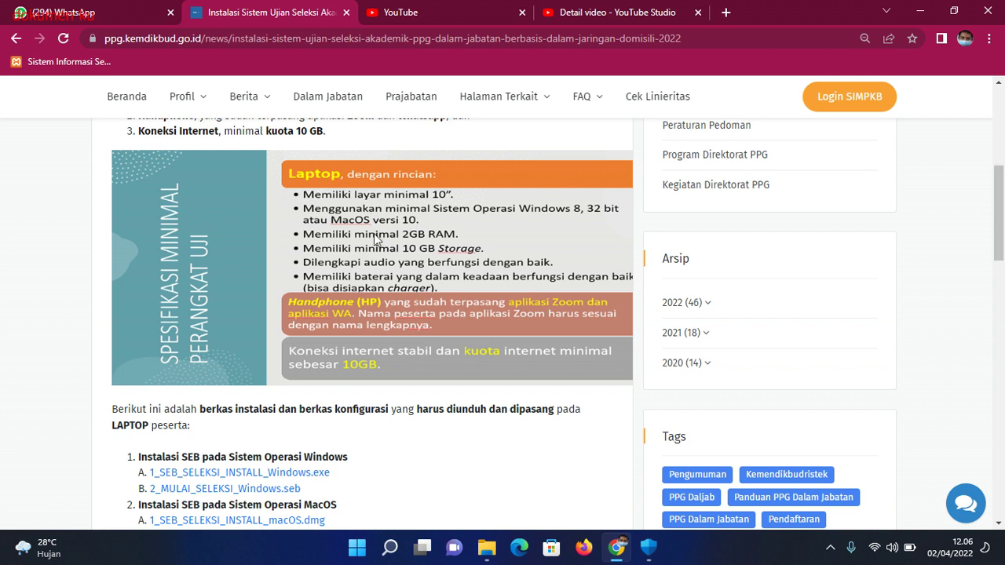
Run DXDIAG with the driver signature check, examine the laptop's system information, and close the diagnostic tool
left_click(391, 553)
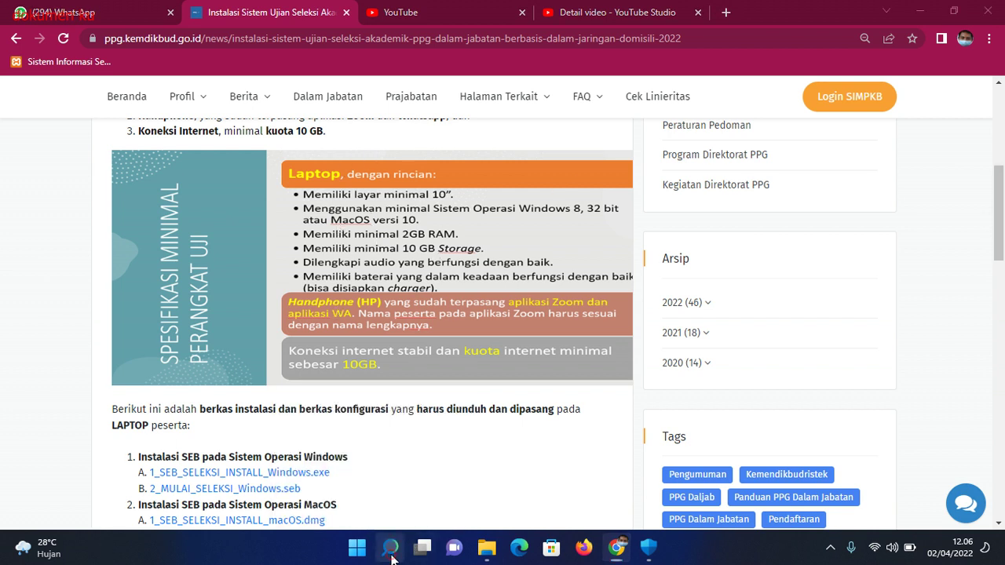
left_click(391, 553)
key("super+r")
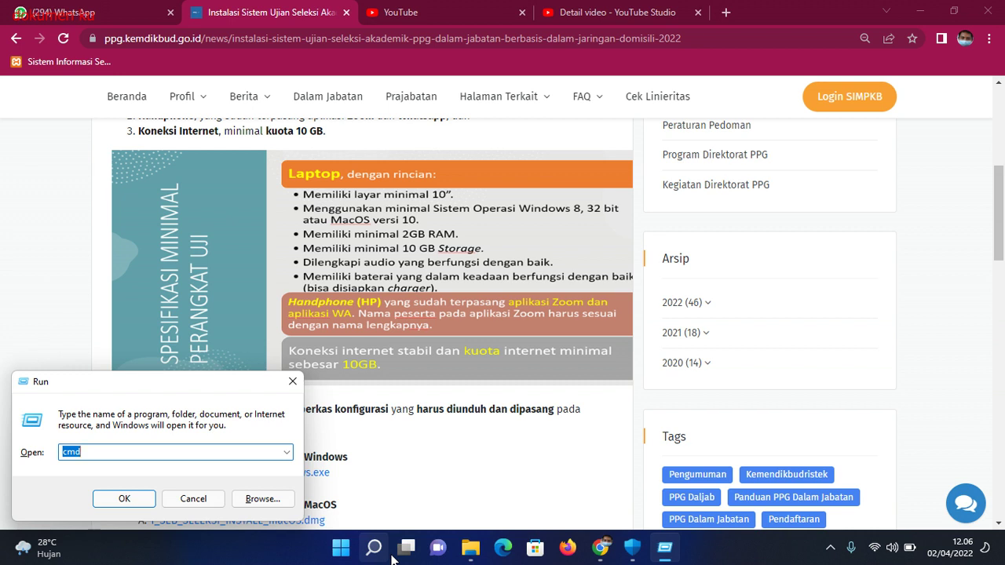
type("DXDIAG")
key("Return")
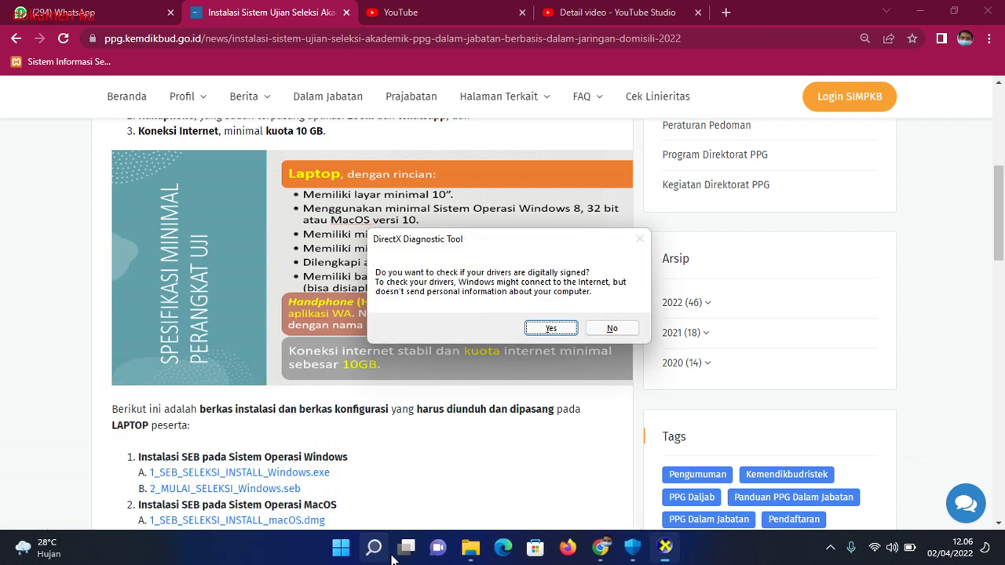
left_click(552, 328)
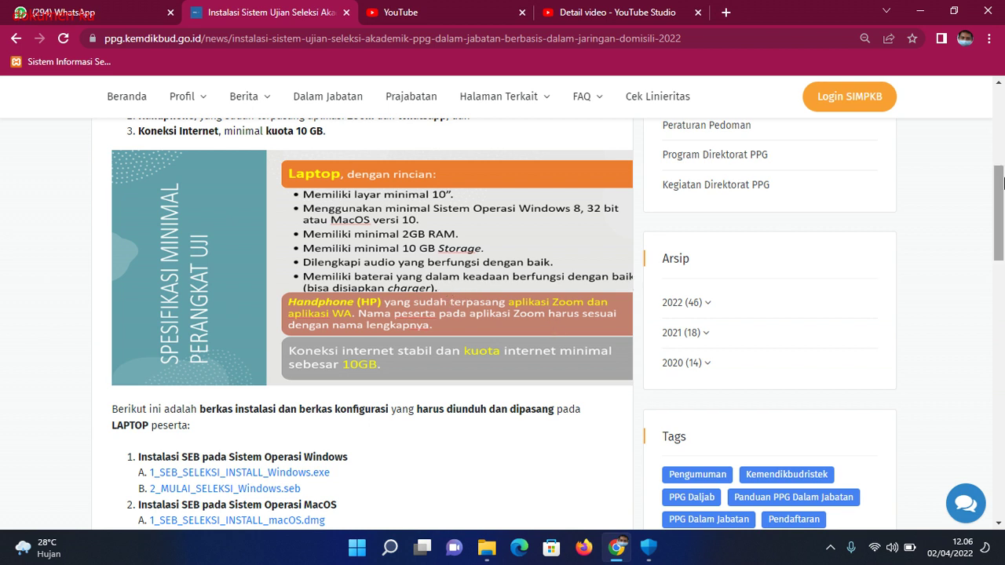
scroll(1004, 182, "up", 1)
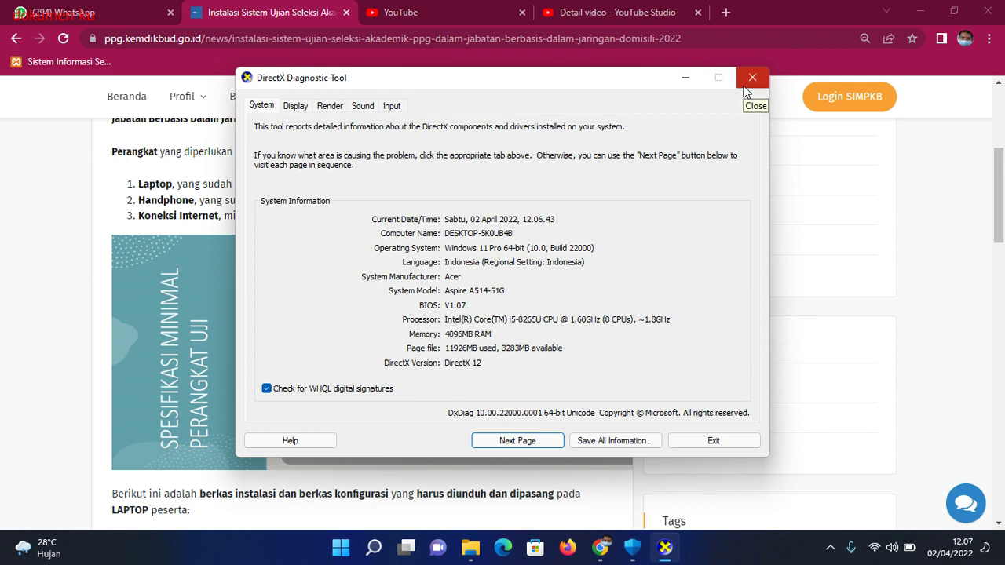
left_click(744, 85)
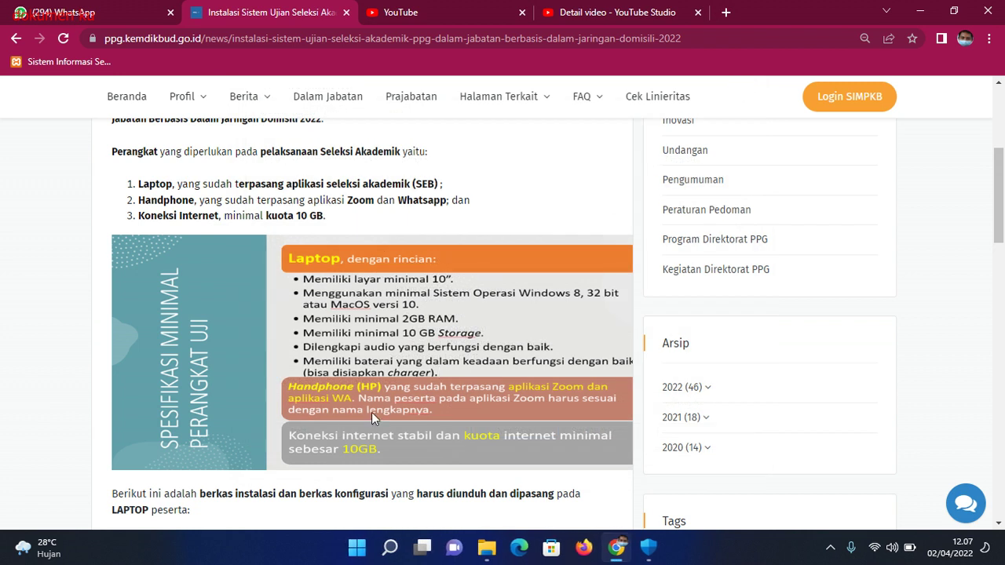
Examine the Windows and MacOS SEB download sections and compare them with the required laptop specifications
left_click_drag(1003, 209, 1003, 254)
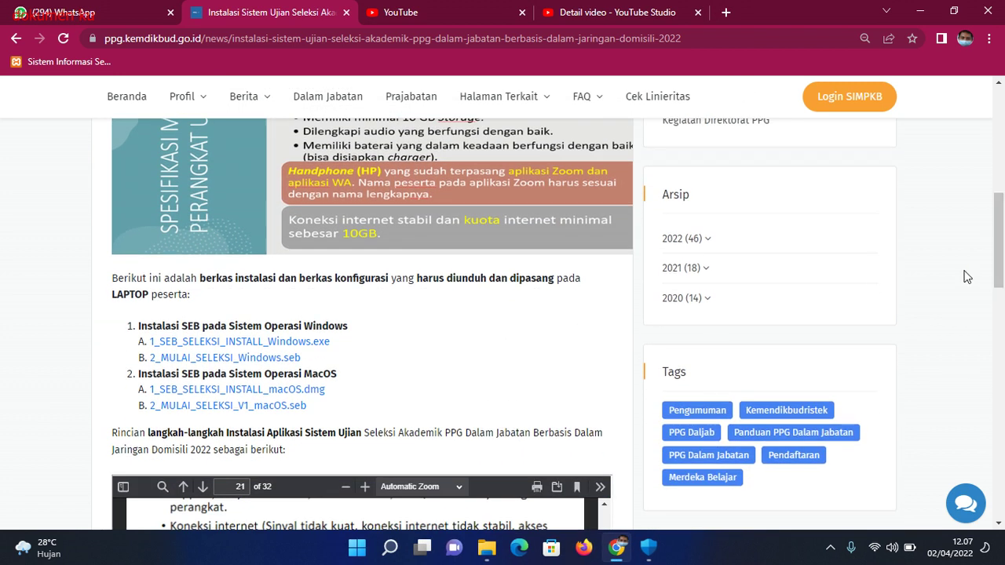
scroll(1002, 239, "down", 2)
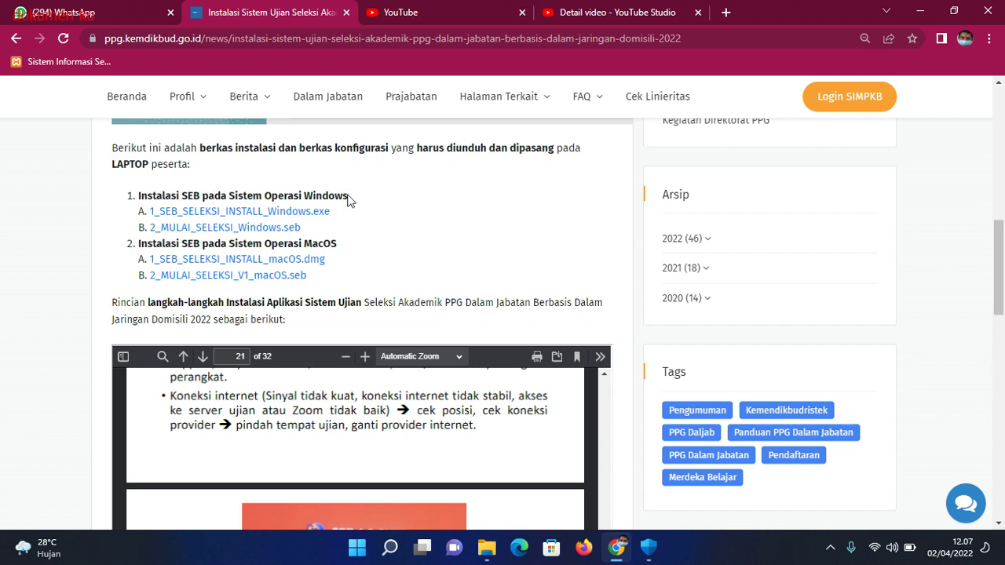
left_click_drag(348, 197, 138, 196)
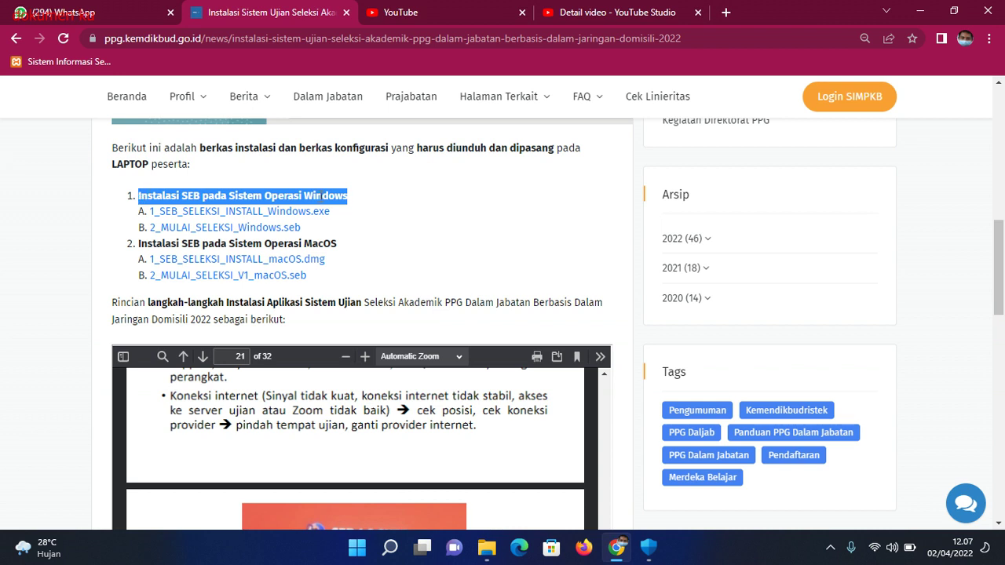
left_click(392, 220)
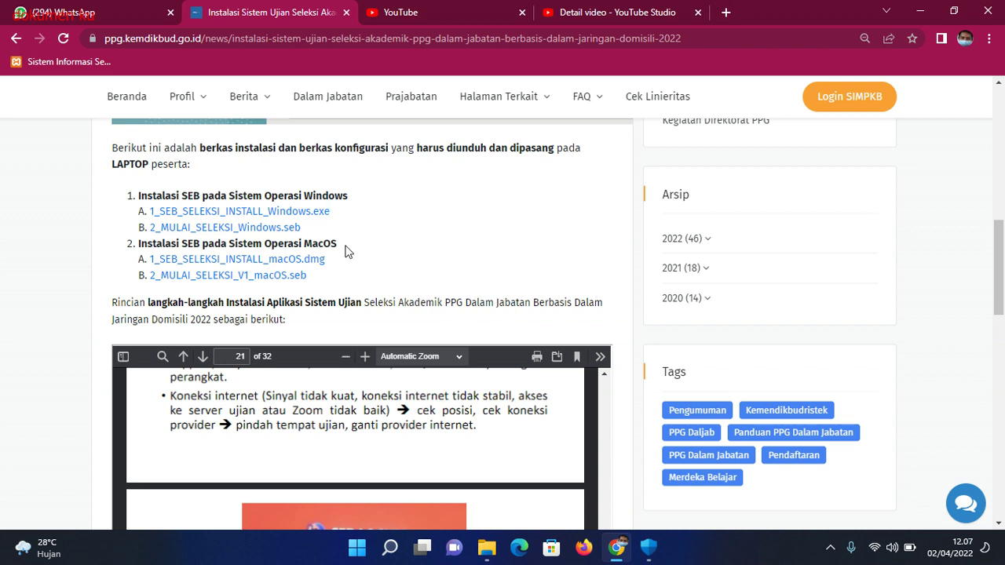
left_click_drag(357, 203, 133, 196)
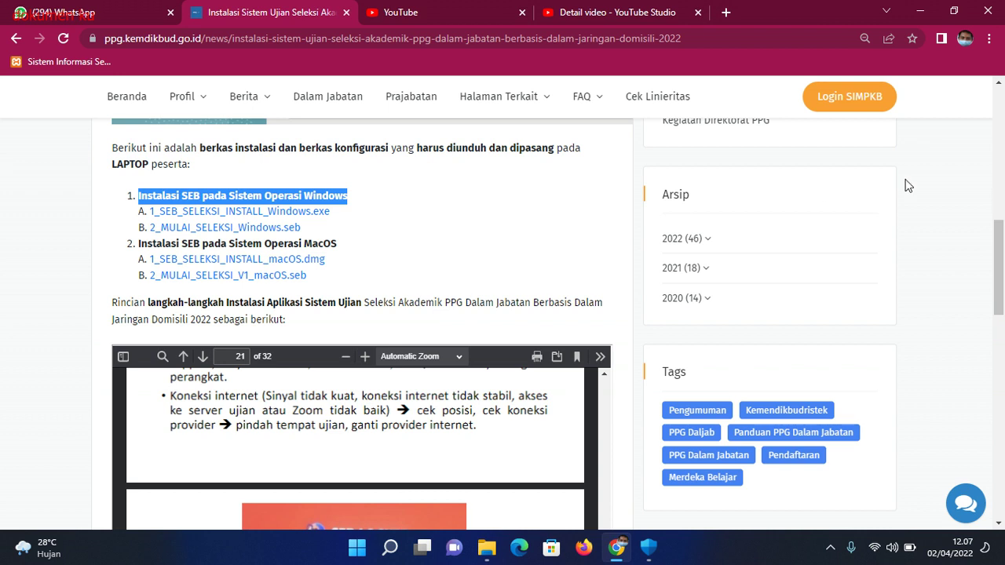
left_click_drag(1001, 268, 1003, 213)
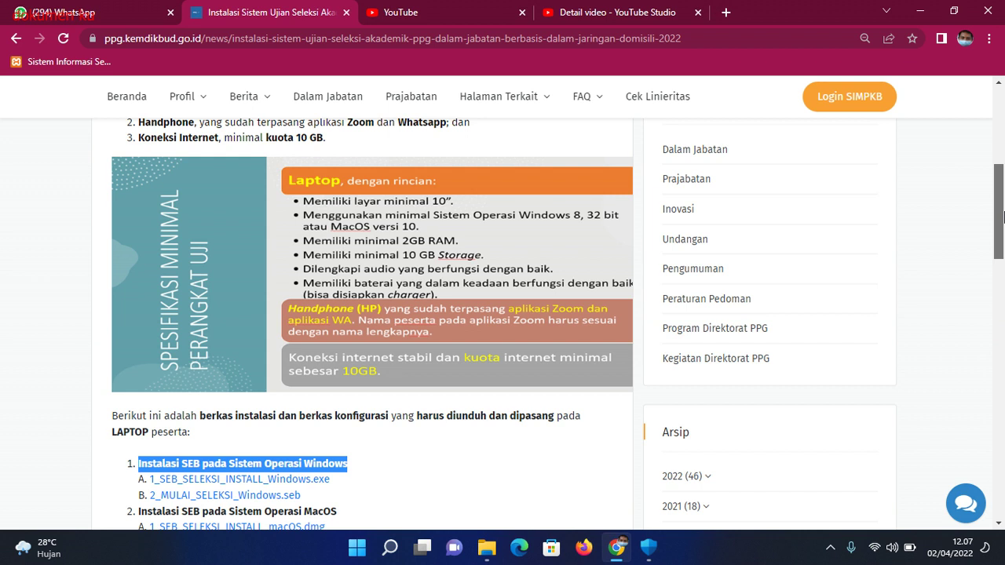
left_click_drag(1003, 213, 1003, 263)
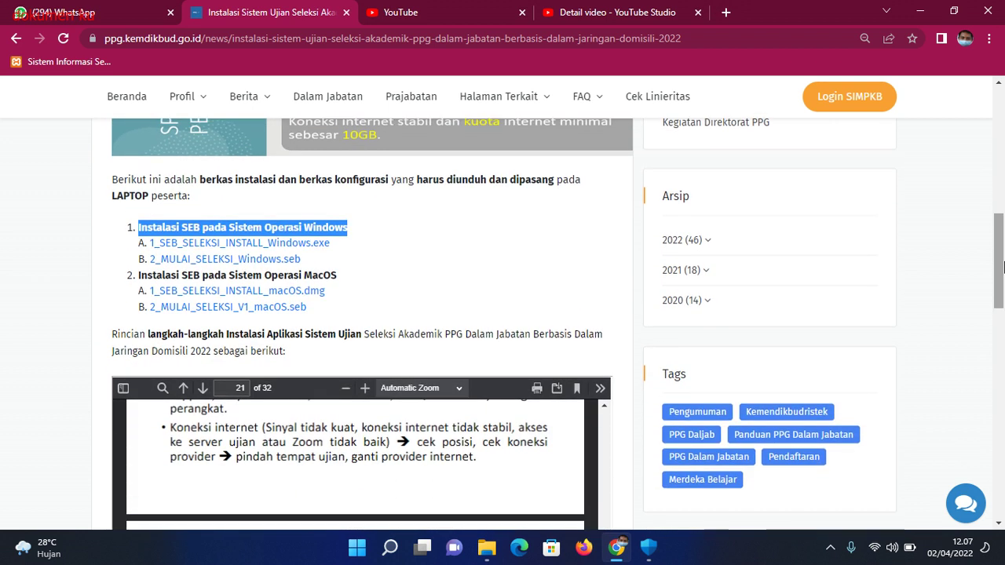
left_click(466, 249)
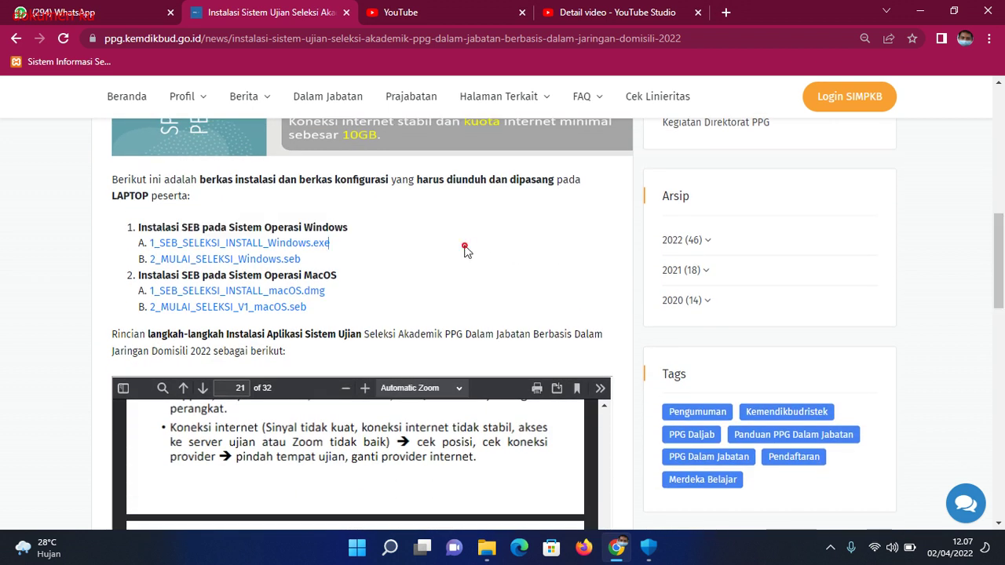
Download the Windows files 1_SEB_SELEKSI_INSTALL_Windows.exe and 2_MULAI_SELEKSI_Windows.seb from the announcement
left_click(226, 243)
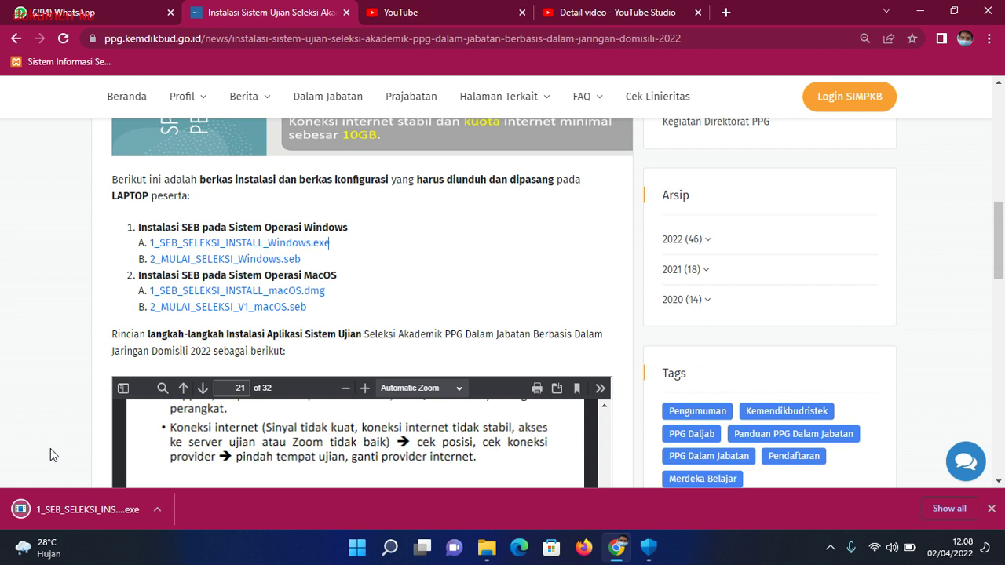
left_click(56, 493)
left_click(198, 261)
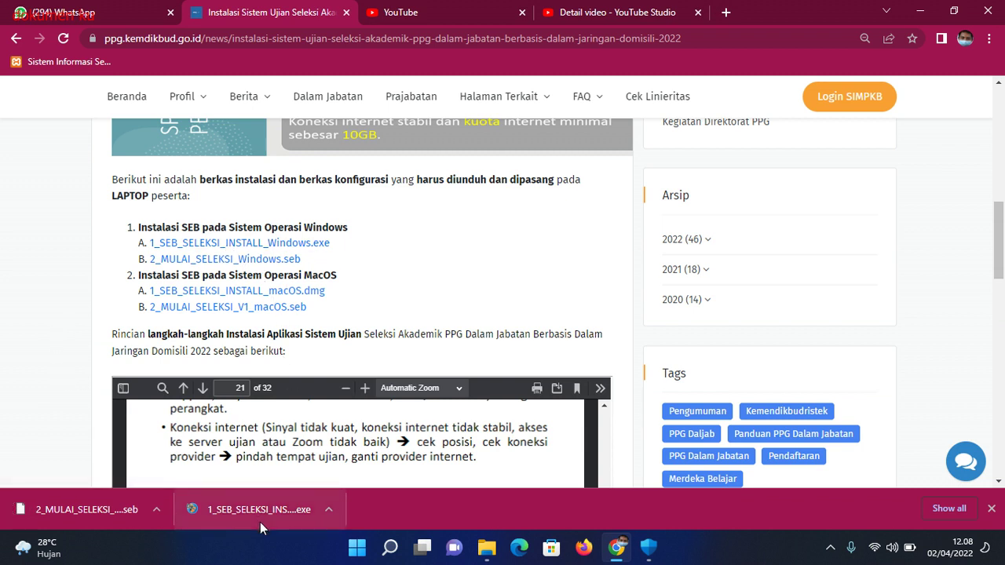
Show the downloaded SEB installer in its folder and launch 1_SEB_SELEKSI_INSTALL_Windows
left_click(324, 510)
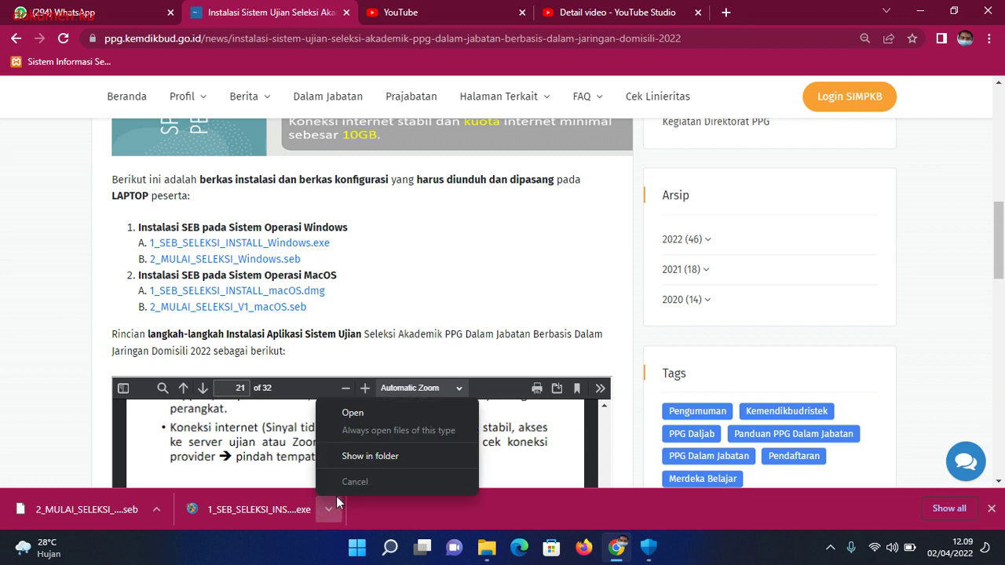
left_click(375, 455)
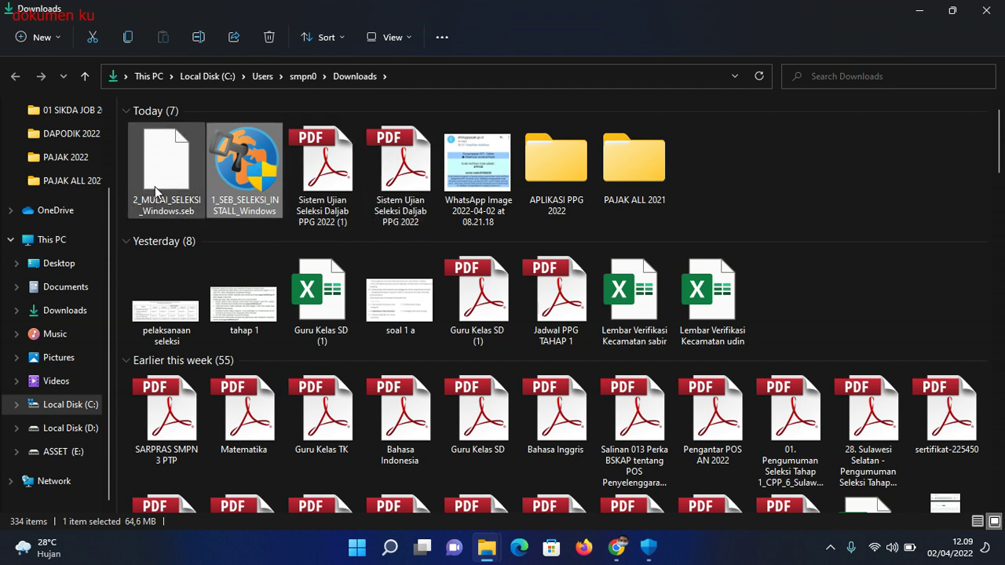
double_click(253, 177)
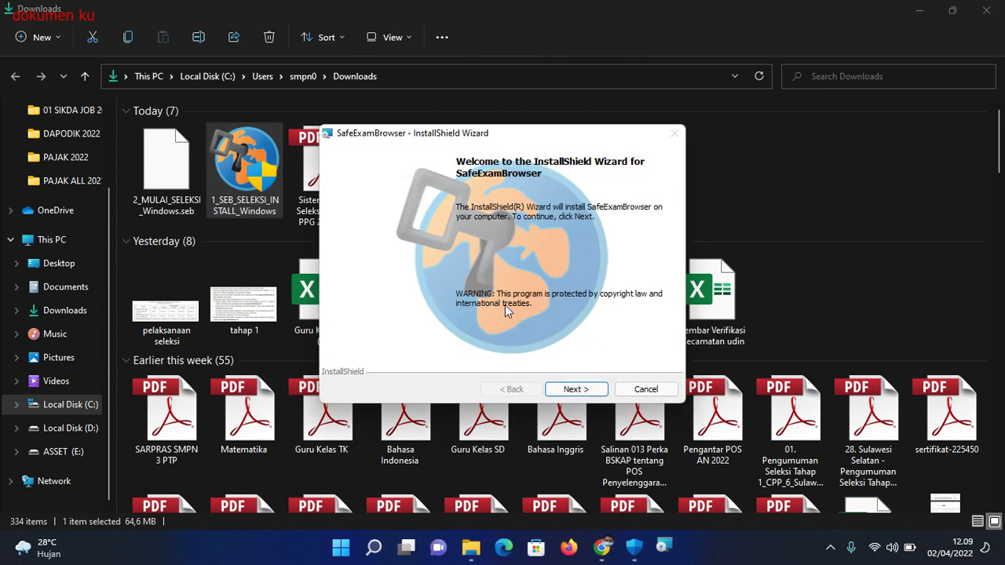
Accept the license terms, install SafeExamBrowser in the proposed destination folder, and finish the wizard
left_click(572, 390)
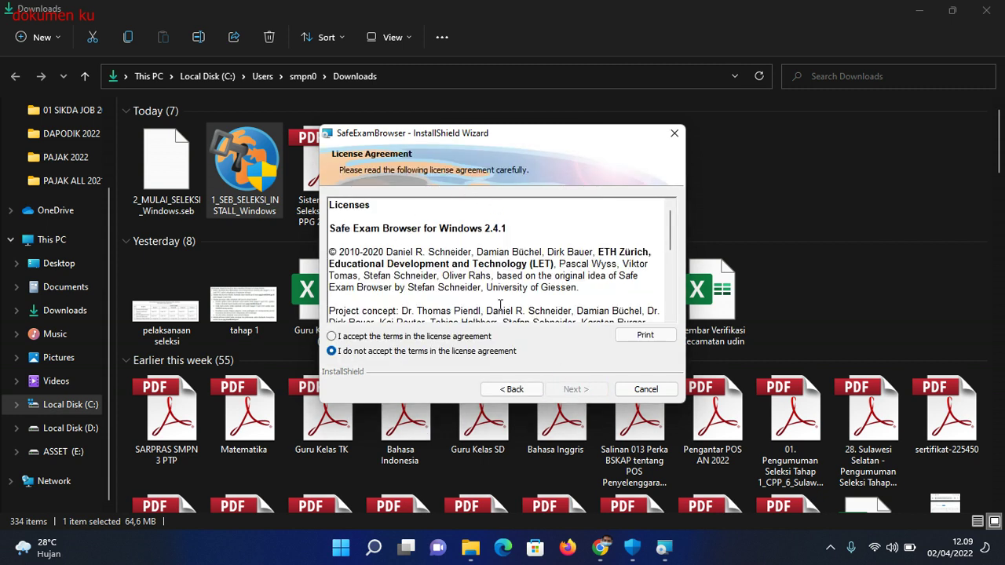
left_click(333, 336)
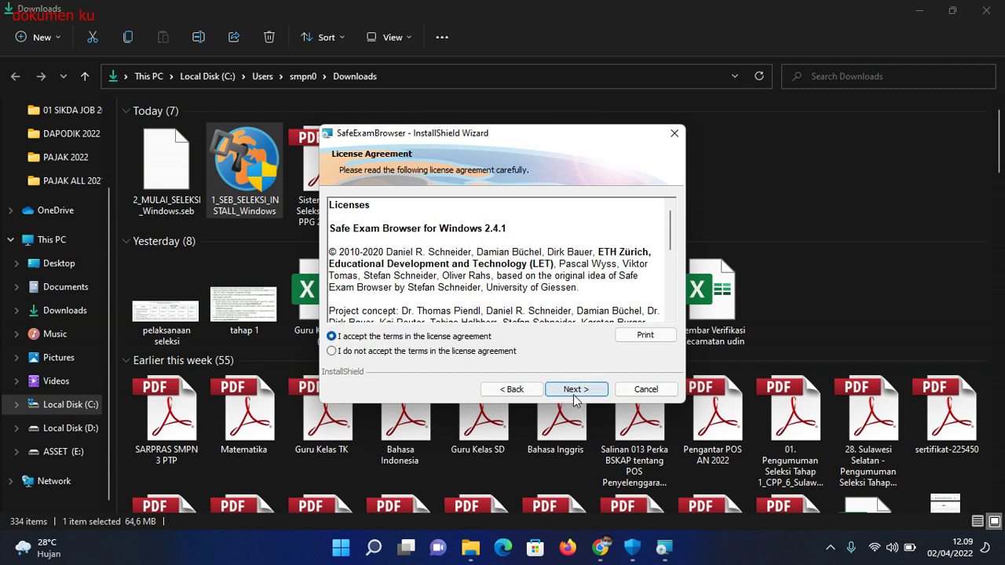
left_click(576, 390)
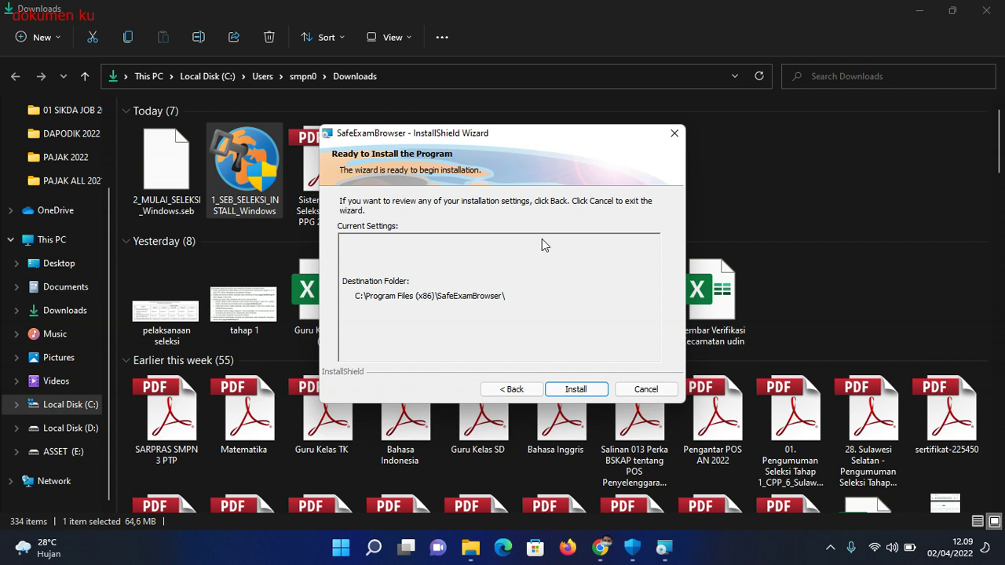
left_click(577, 390)
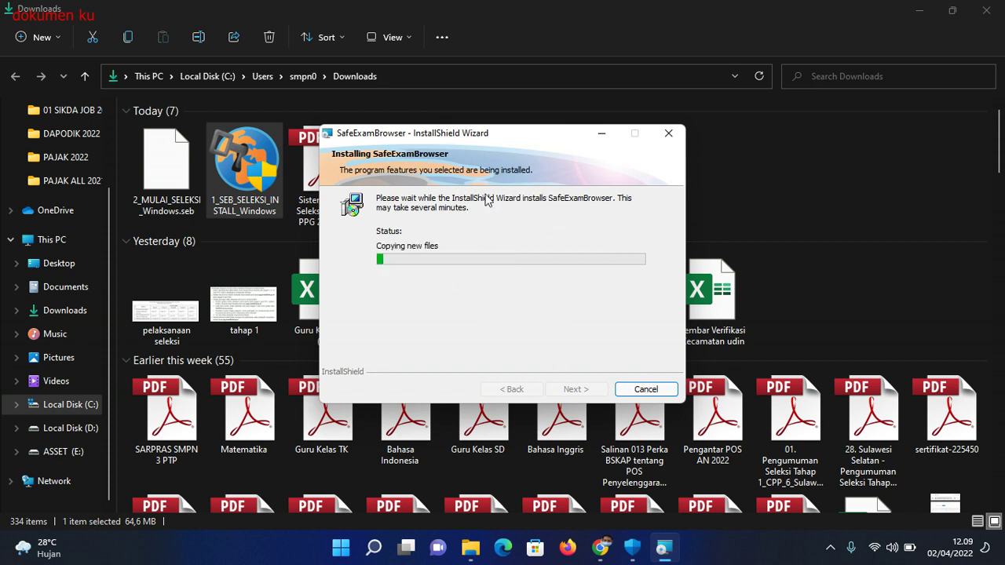
left_click(919, 9)
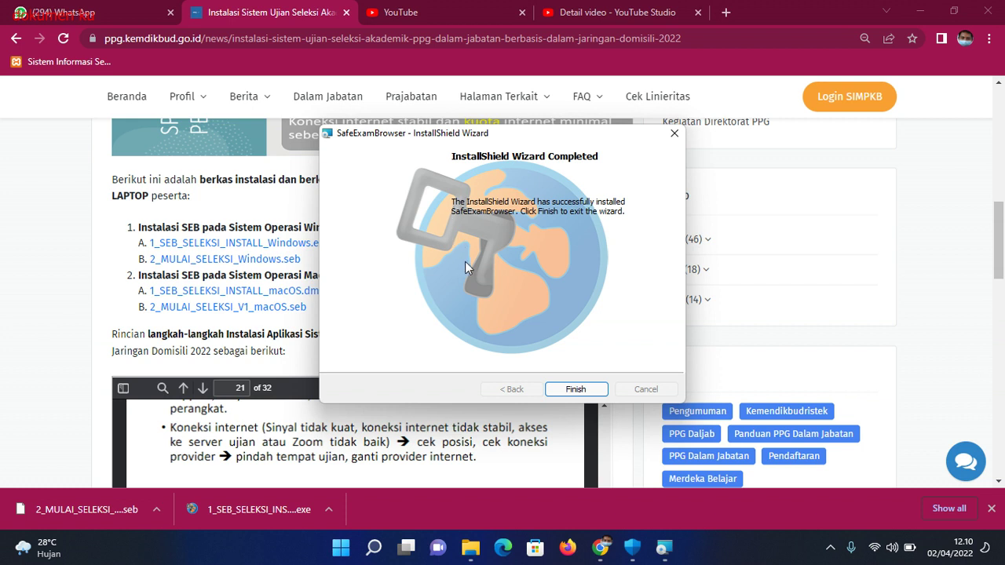
left_click(580, 390)
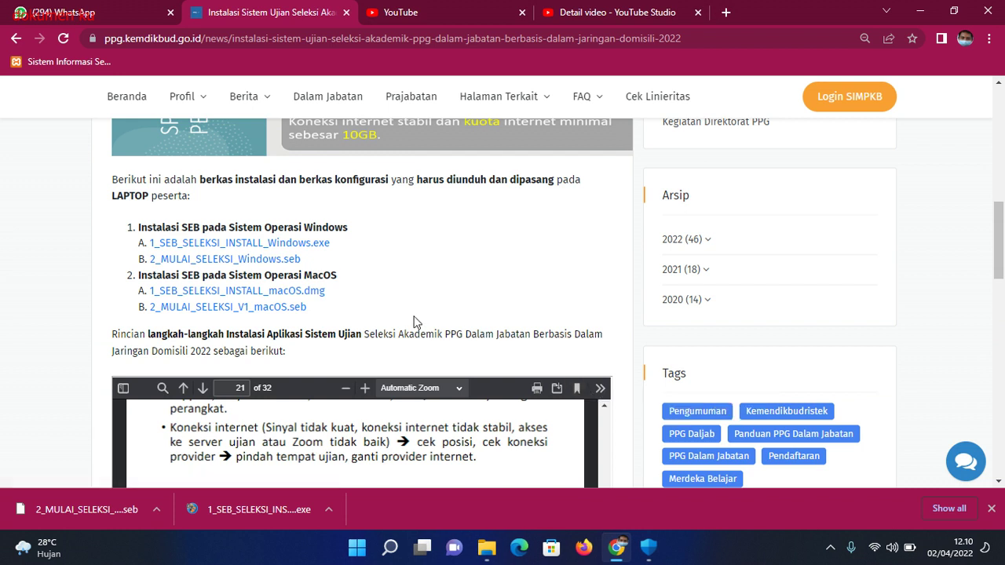
Show the downloaded configuration file in its folder, open 2_MULAI_SELEKSI_Windows, and close the Downloads folder window
left_click(156, 511)
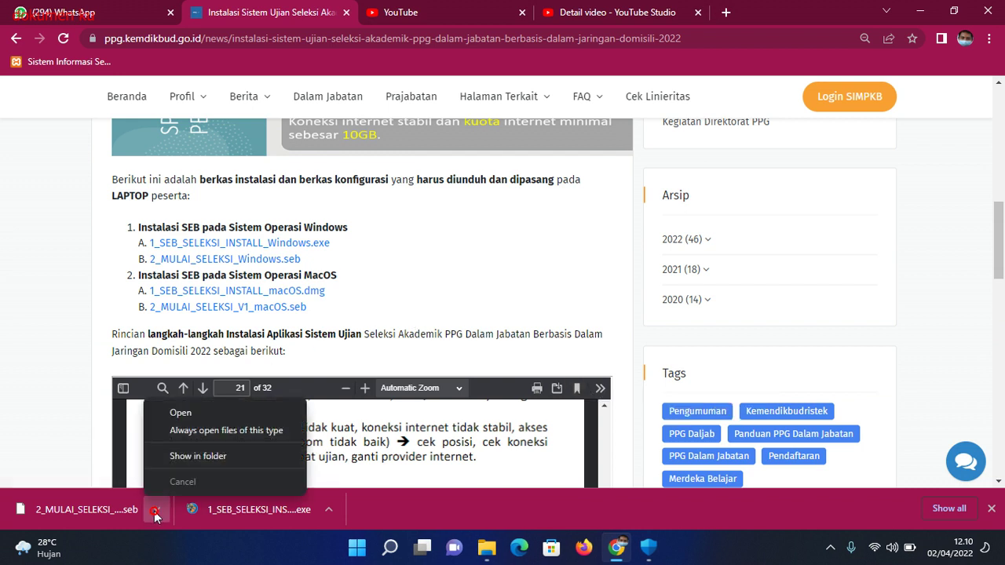
left_click(204, 463)
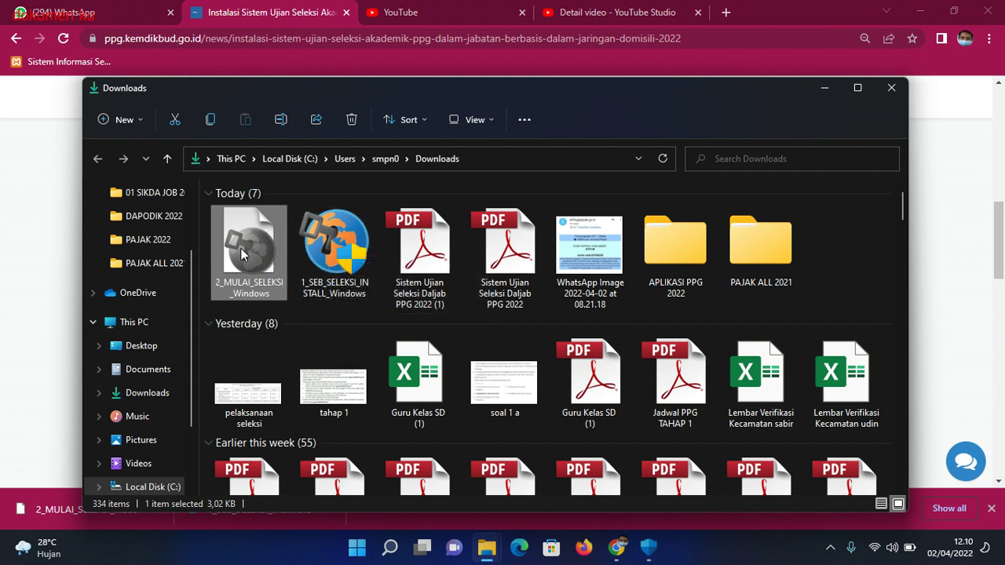
double_click(252, 245)
left_click(891, 89)
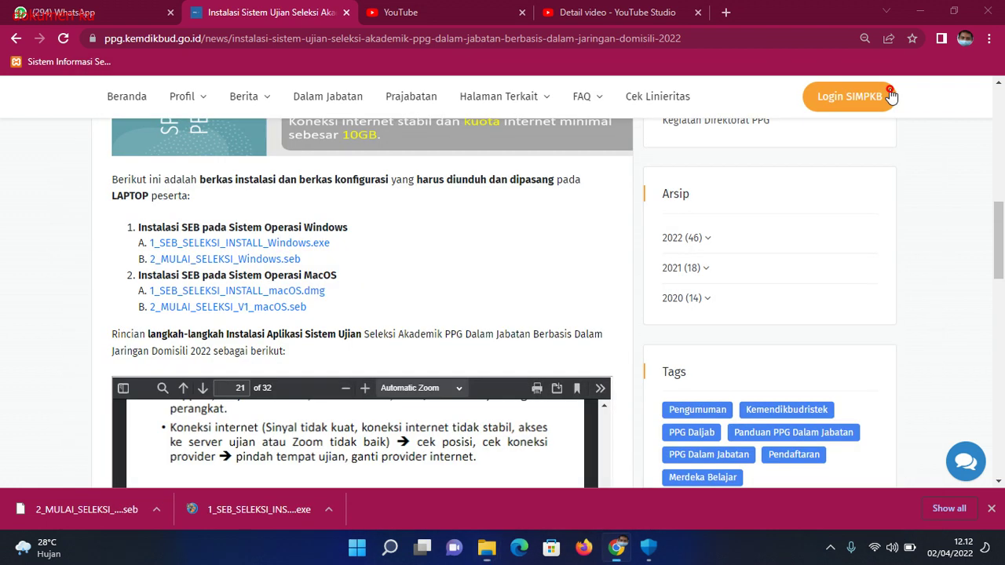
left_click(831, 546)
left_click(861, 447)
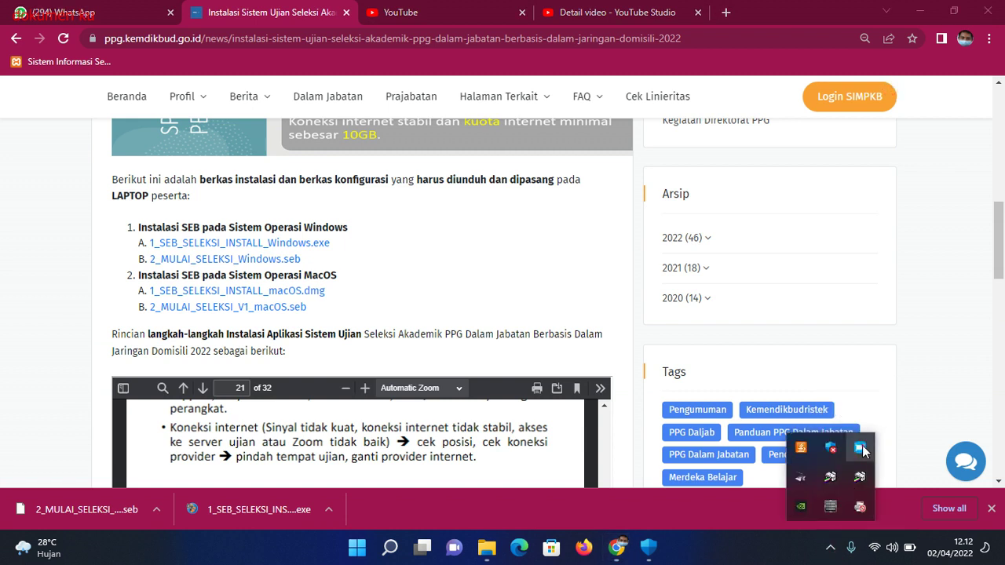